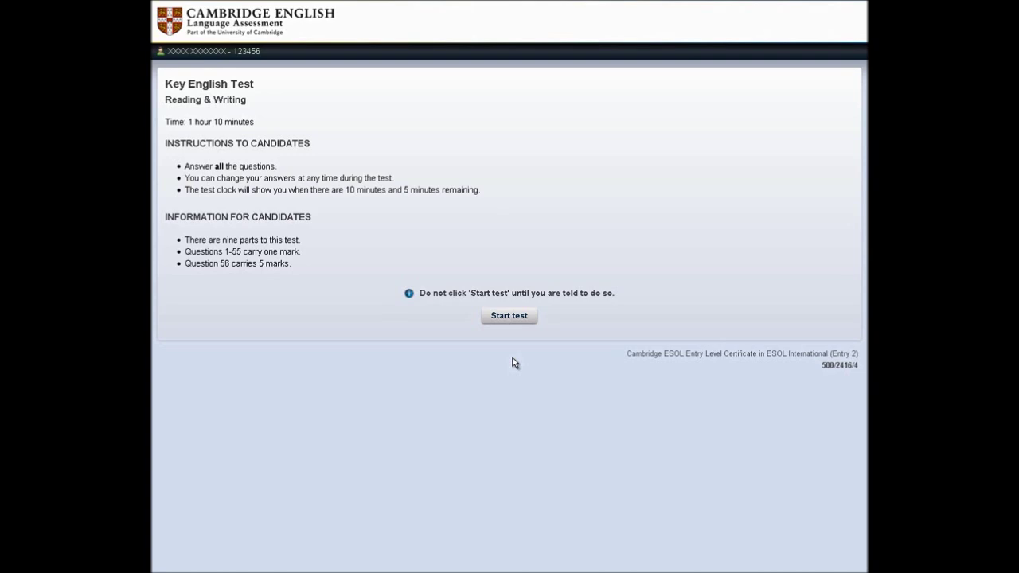
- Start the test and answer question 1 with the Play the Guitar notice instead of Piano lessons
left_click(512, 319)
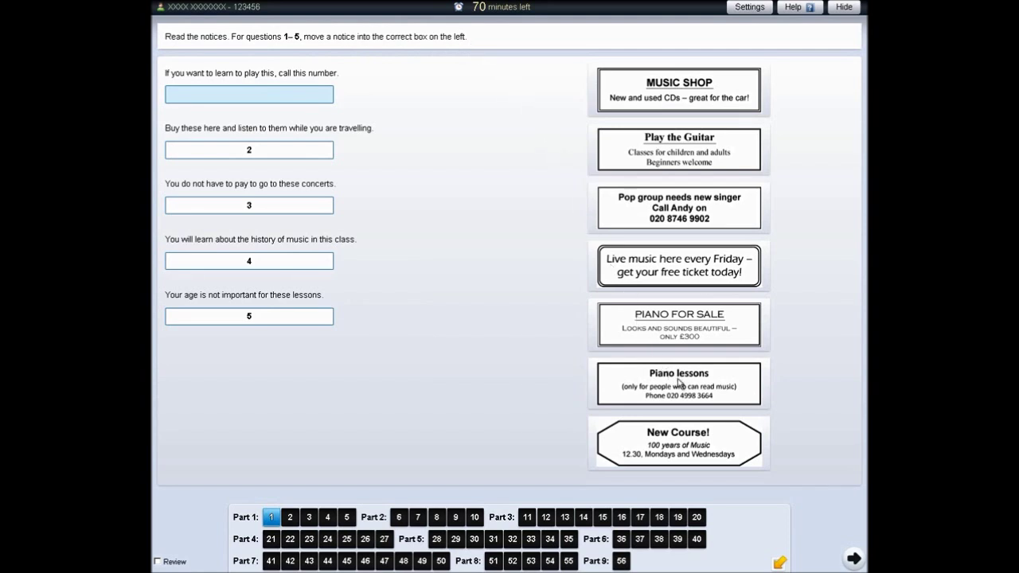
left_click_drag(678, 382, 310, 97)
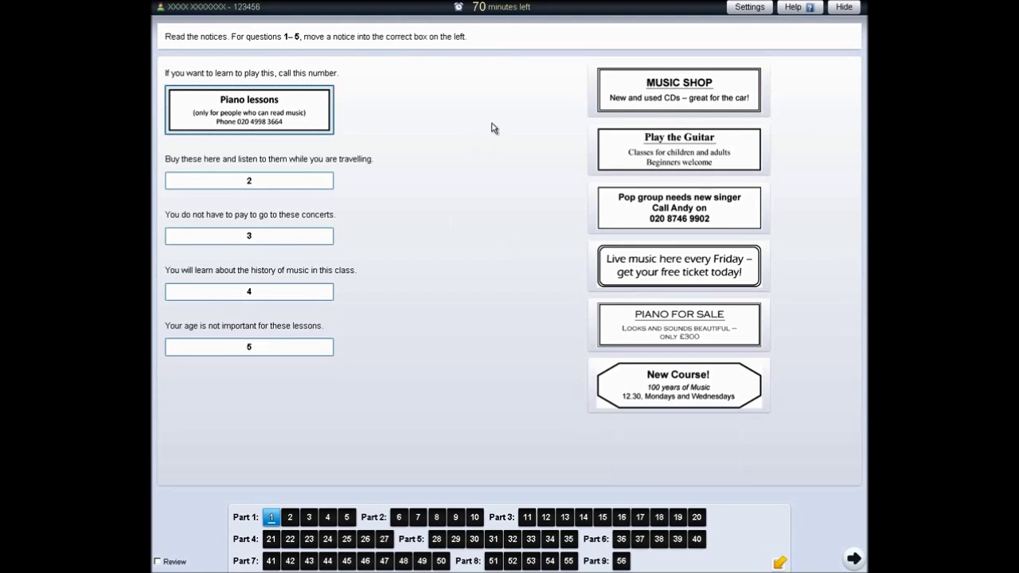
left_click_drag(641, 145, 327, 115)
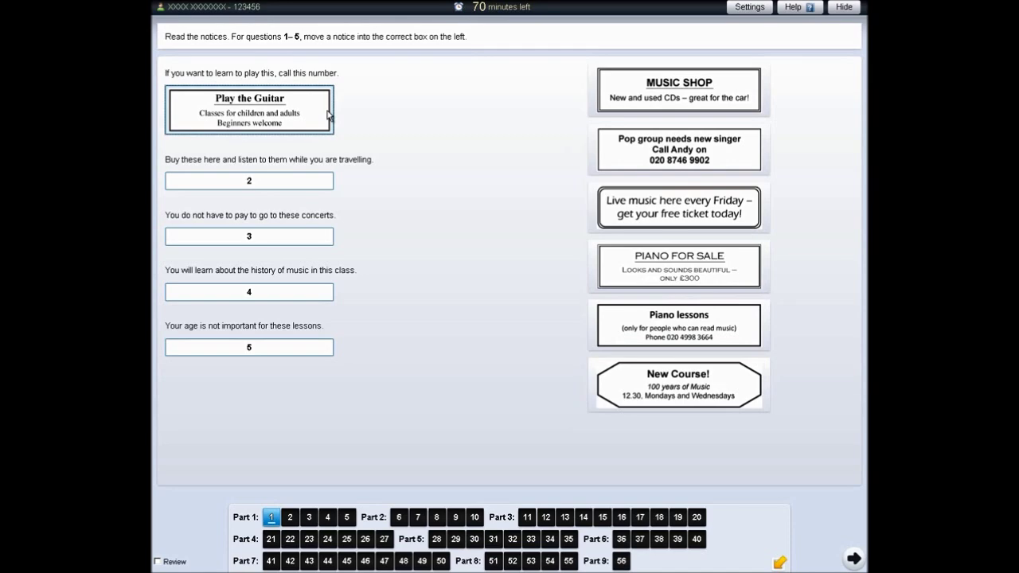
left_click_drag(327, 115, 645, 129)
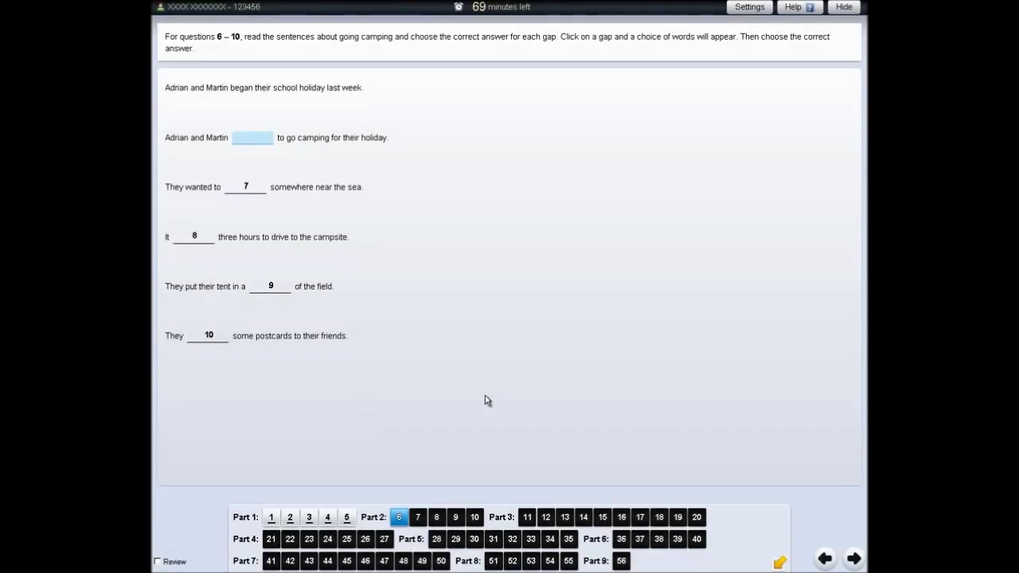
- Try 'decided' then 'thought' in gap 6, then clear it so it stays unanswered
left_click(264, 137)
left_click(314, 127)
left_click(259, 140)
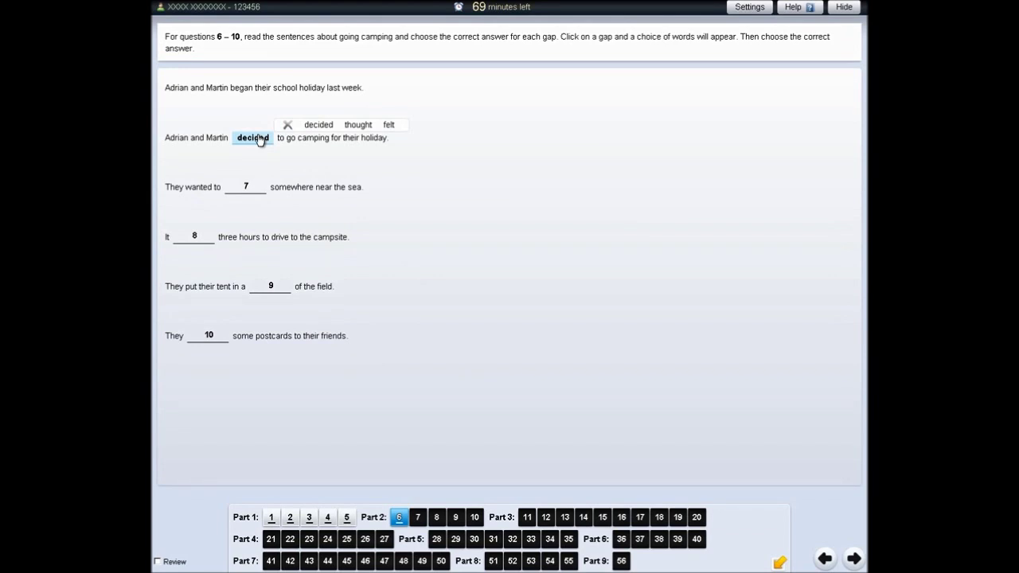
left_click(357, 127)
left_click(253, 141)
left_click(287, 127)
- Fill gap 7 with 'stay' and flag question 7 for review
left_click(249, 190)
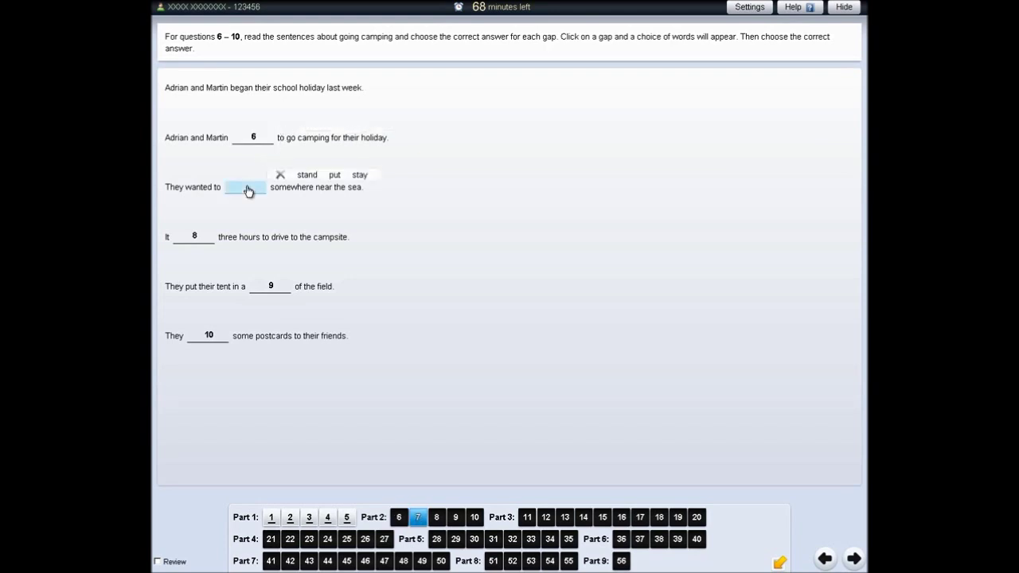
left_click(359, 175)
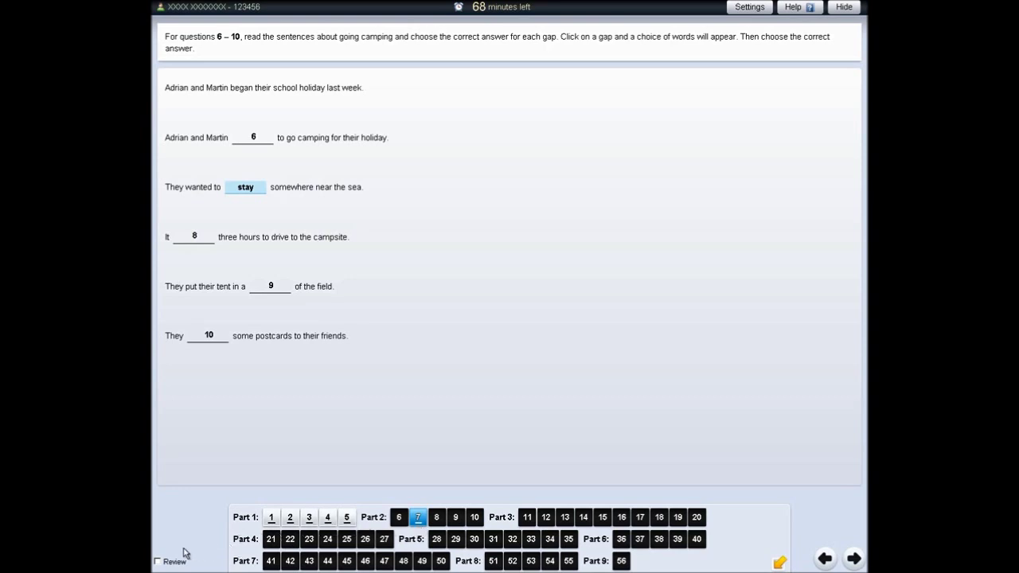
left_click(158, 561)
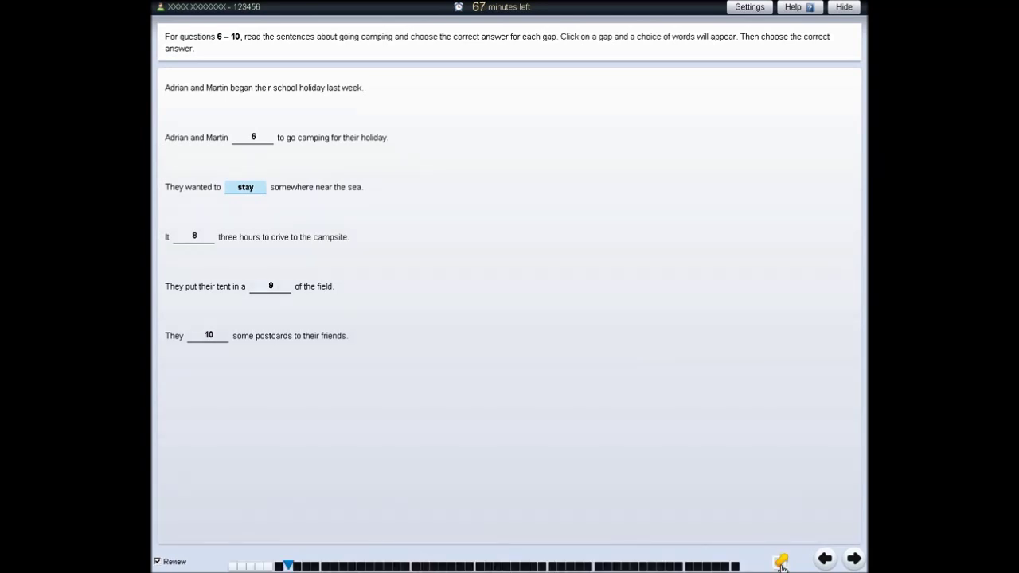
mouse_move(781, 565)
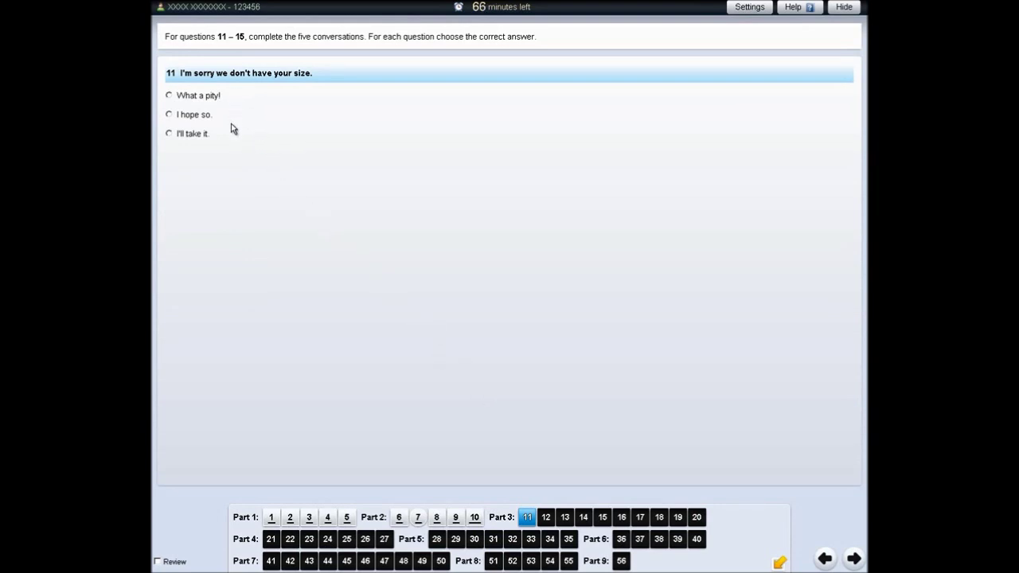
- Answer question 11 with 'What a pity!', then switch to 'I hope so.'
left_click(168, 95)
left_click(169, 114)
left_click(176, 113)
- Go to question 12 about staying in Bangkok, step forward to 13, then back
left_click(549, 527)
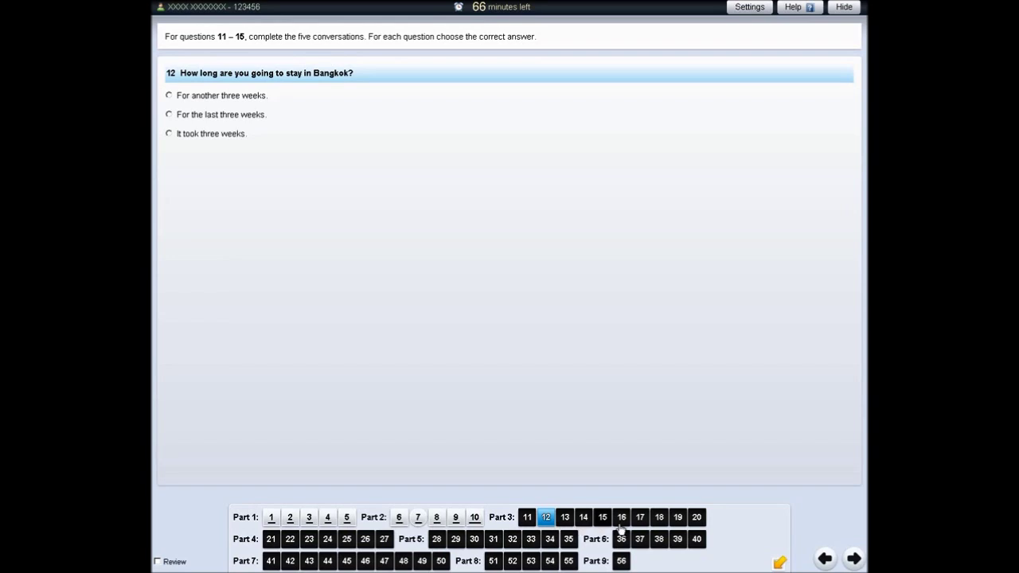
left_click(854, 559)
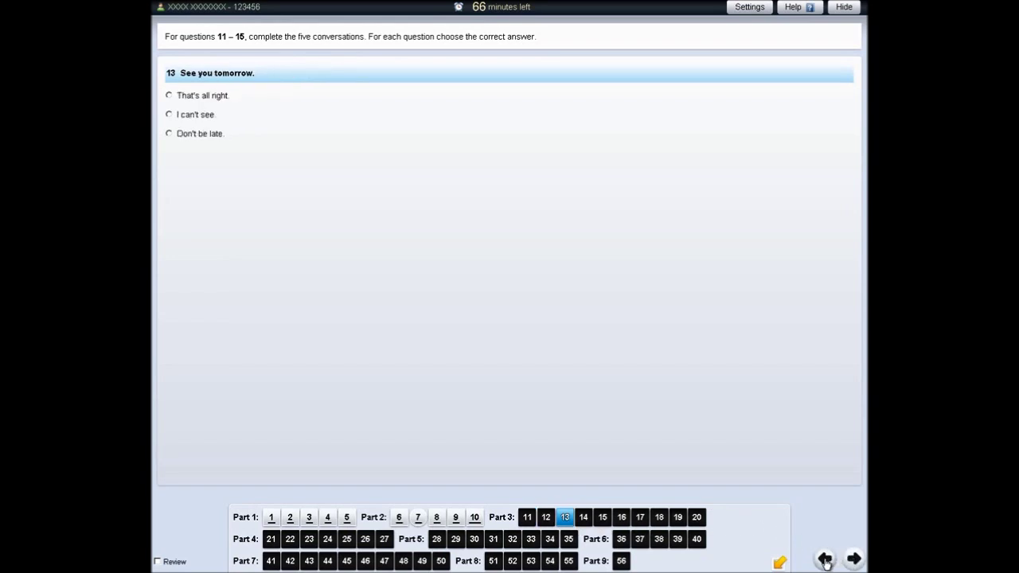
left_click(824, 559)
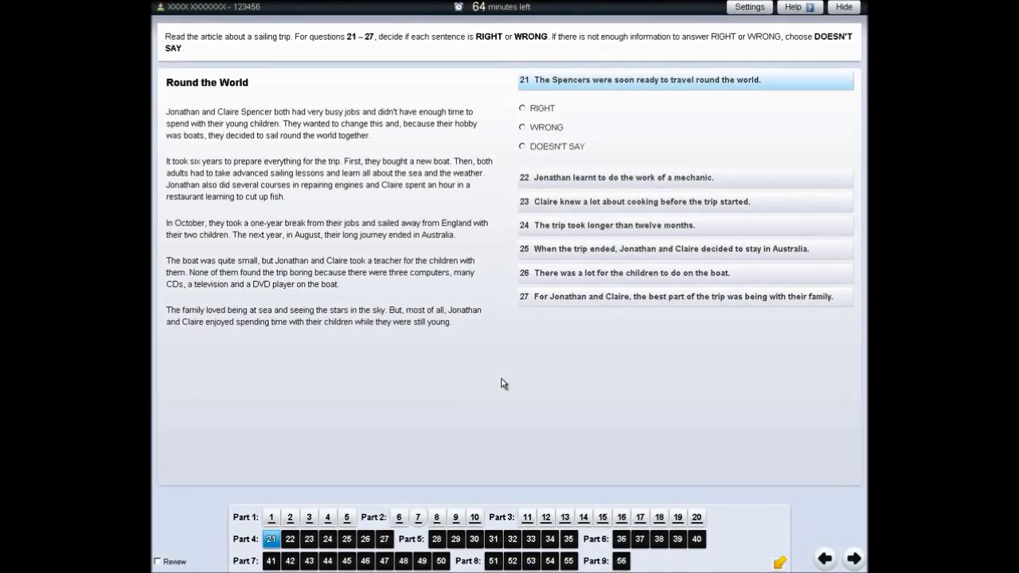
- Expand sailing-article questions 22, 23 and 24 to view their answer options
left_click(534, 183)
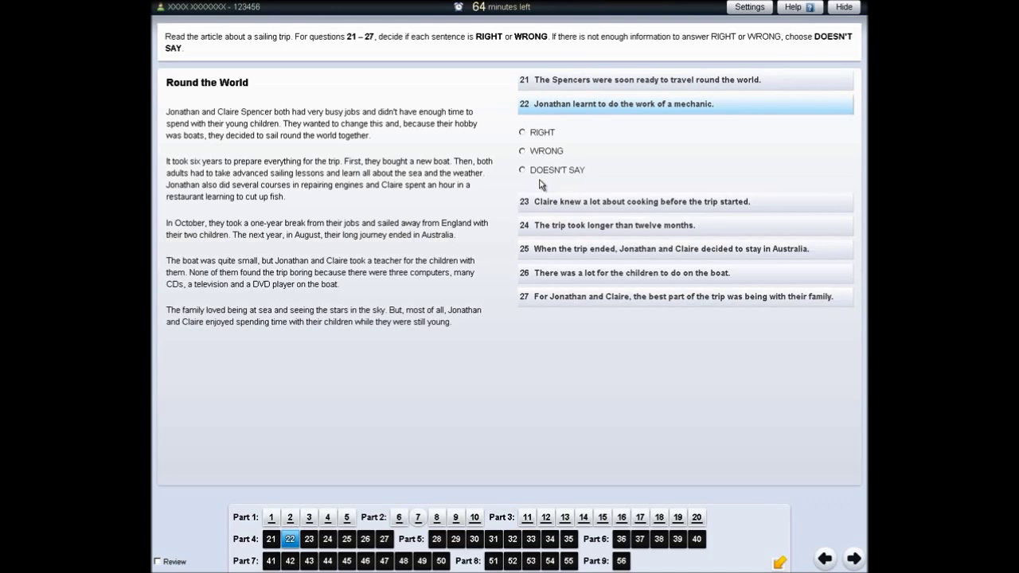
left_click(310, 539)
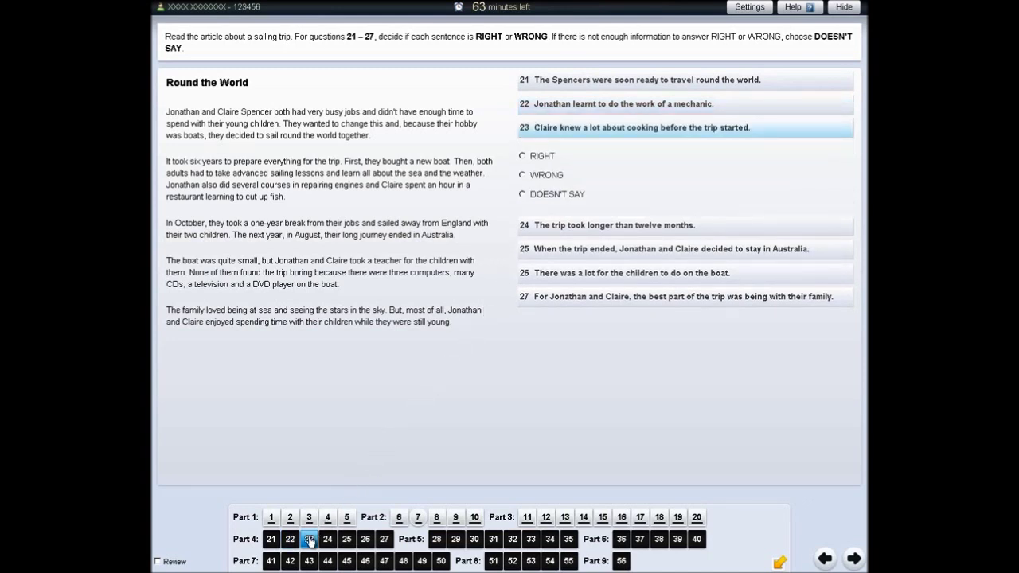
left_click(328, 539)
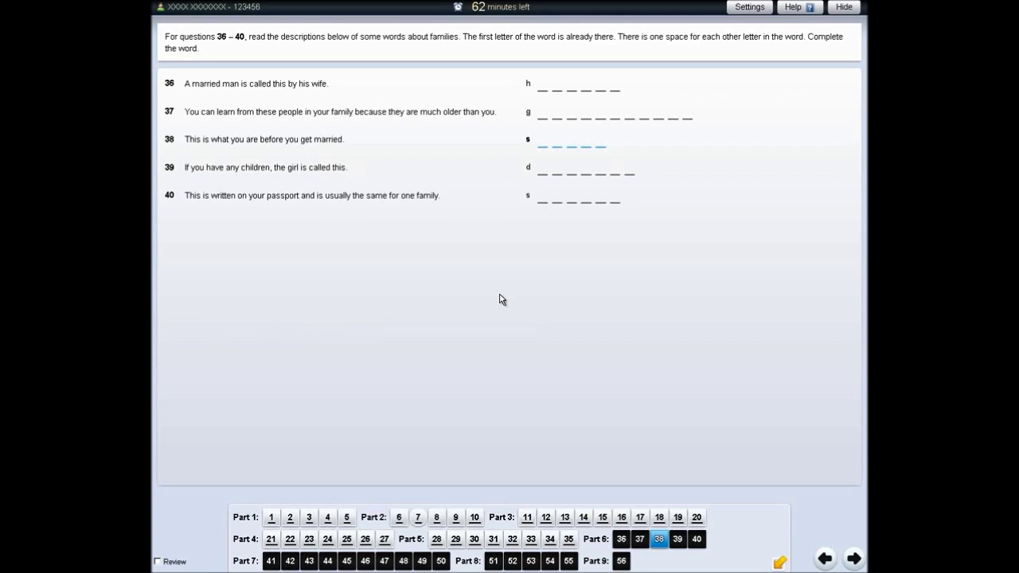
- Spell 'single' in question 38's letter boxes, correcting the mistyped letters
left_click(545, 150)
type("ister")
key("BackSpace")
key("BackSpace")
key("BackSpace")
key("BackSpace")
key("BackSpace")
type("ngle")
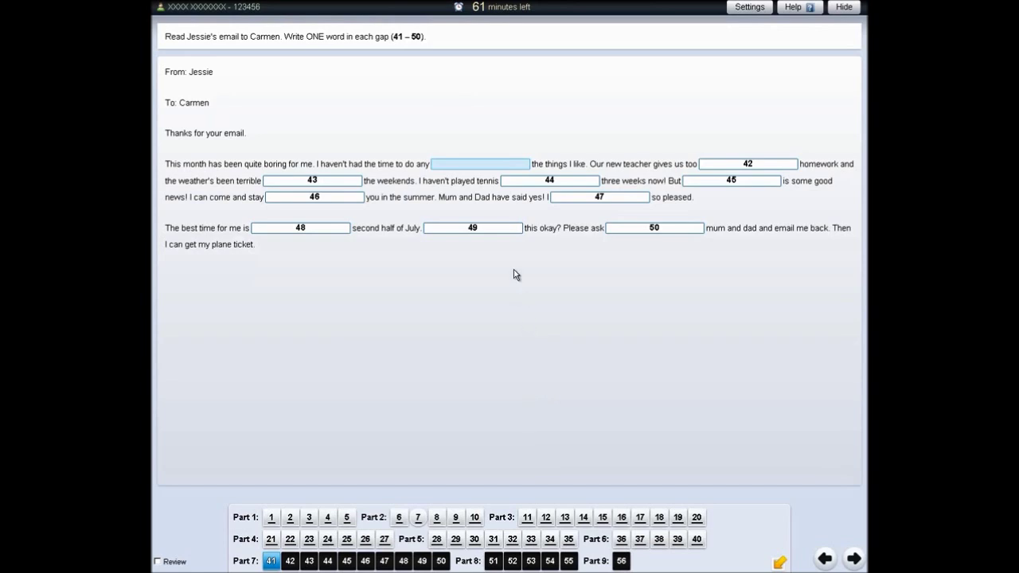
- Enter 'of' in gap 41 and 'at' in gap 43, replacing a first try of 'on'
left_click(481, 166)
type("of")
left_click(343, 179)
type("on")
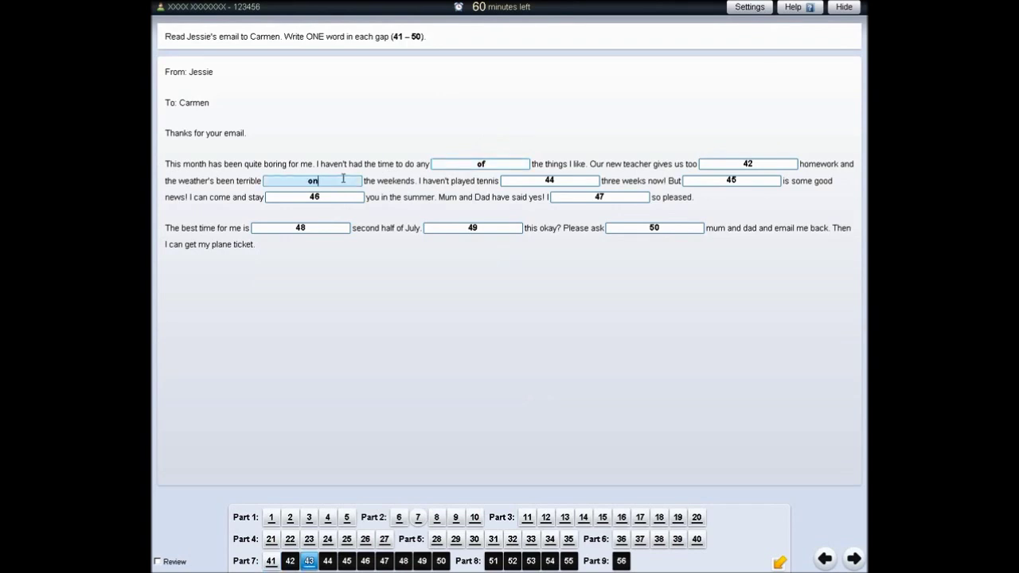
key("BackSpace")
key("BackSpace")
type("at")
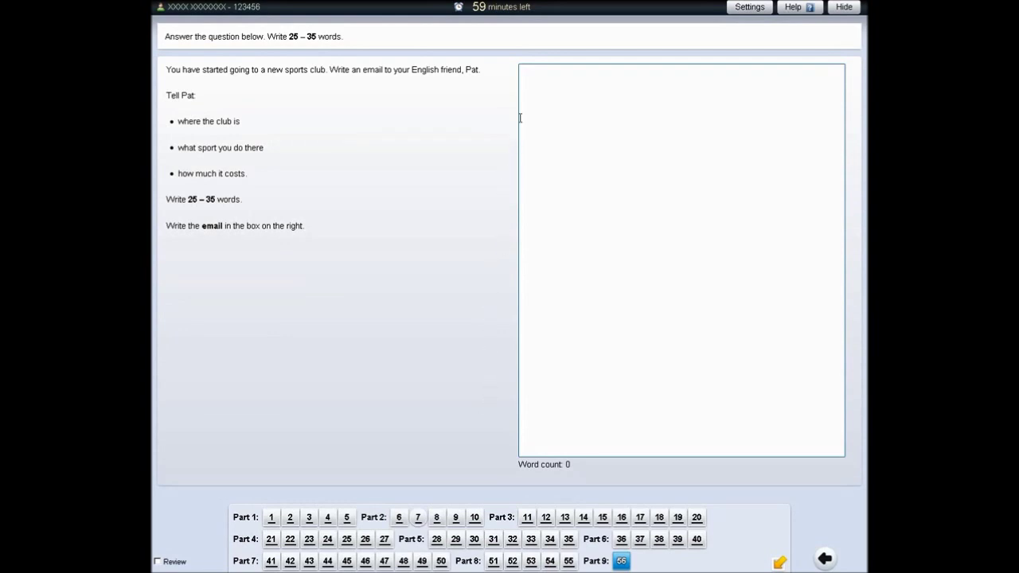
- Begin the sports-club email answer with a 'Hi' greeting line to the recipient
left_click(527, 75)
type("Hi P")
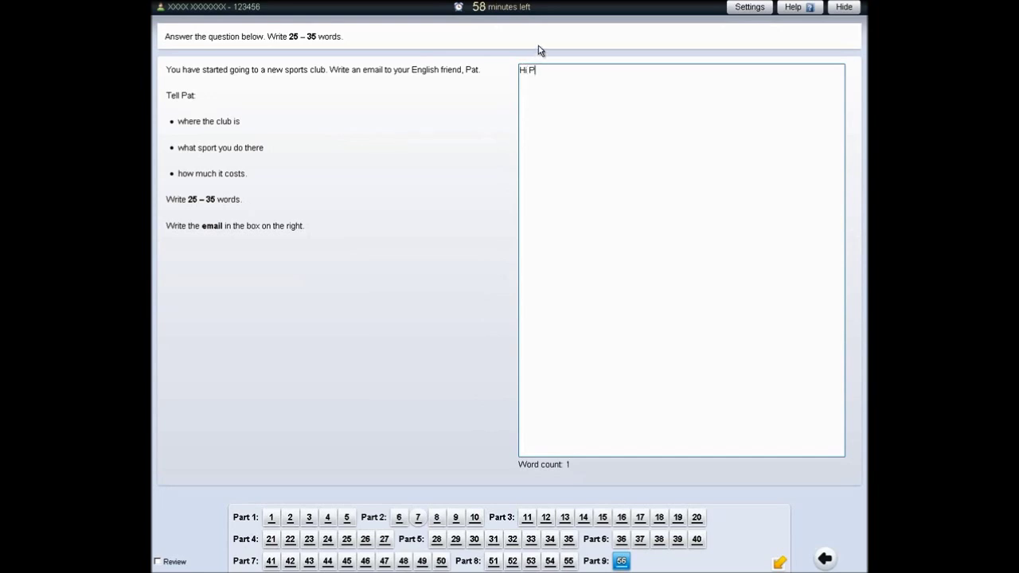